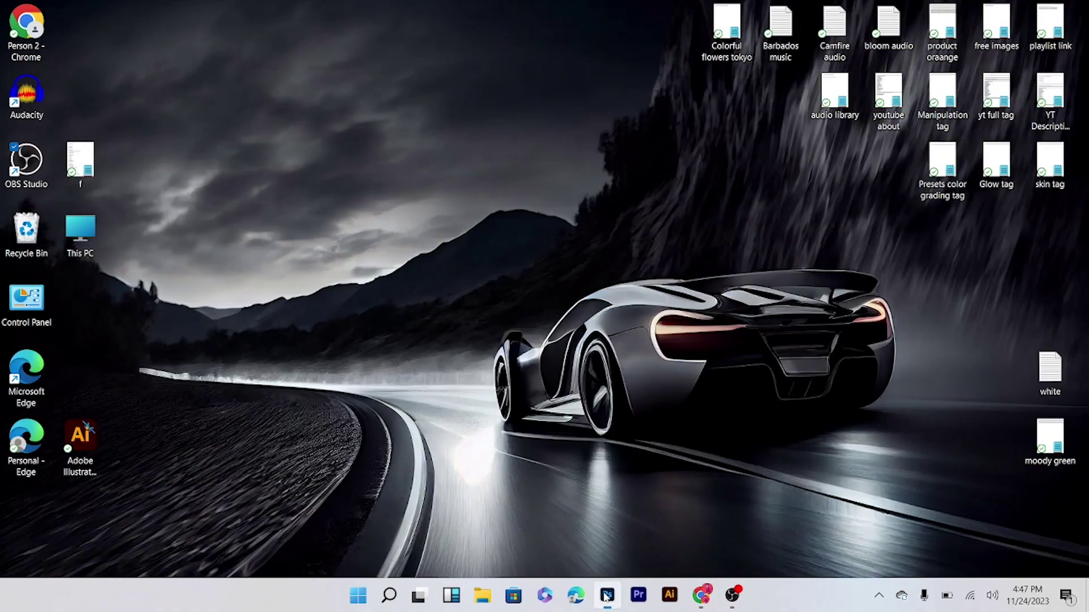
- Open the skater photo from Recent and duplicate its Background layer into a copy
{"action": "left_click", "coordinate": [607, 595]}
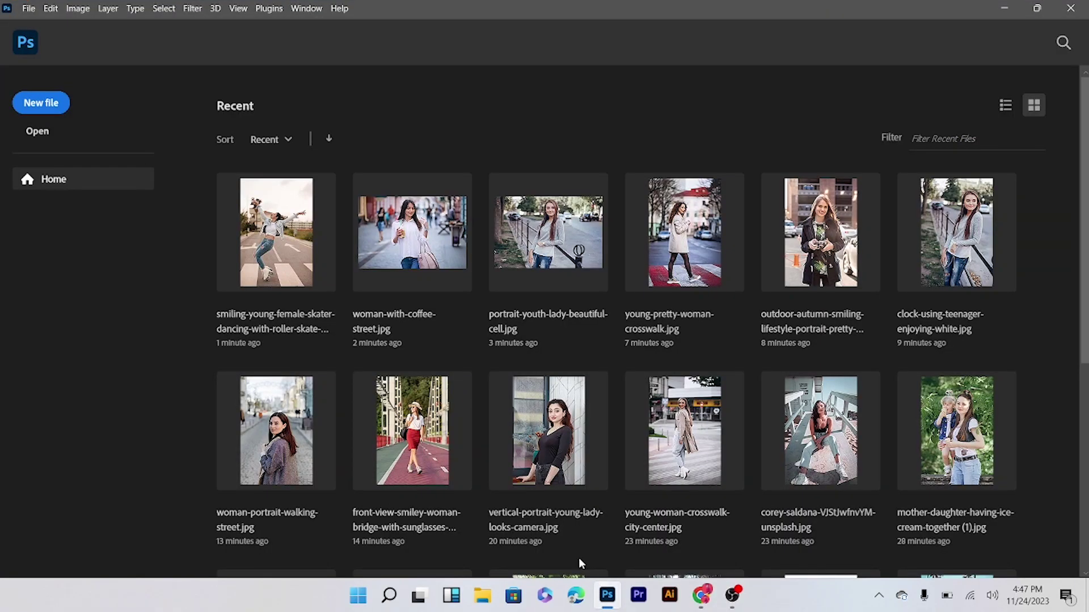
{"action": "left_click", "coordinate": [291, 233]}
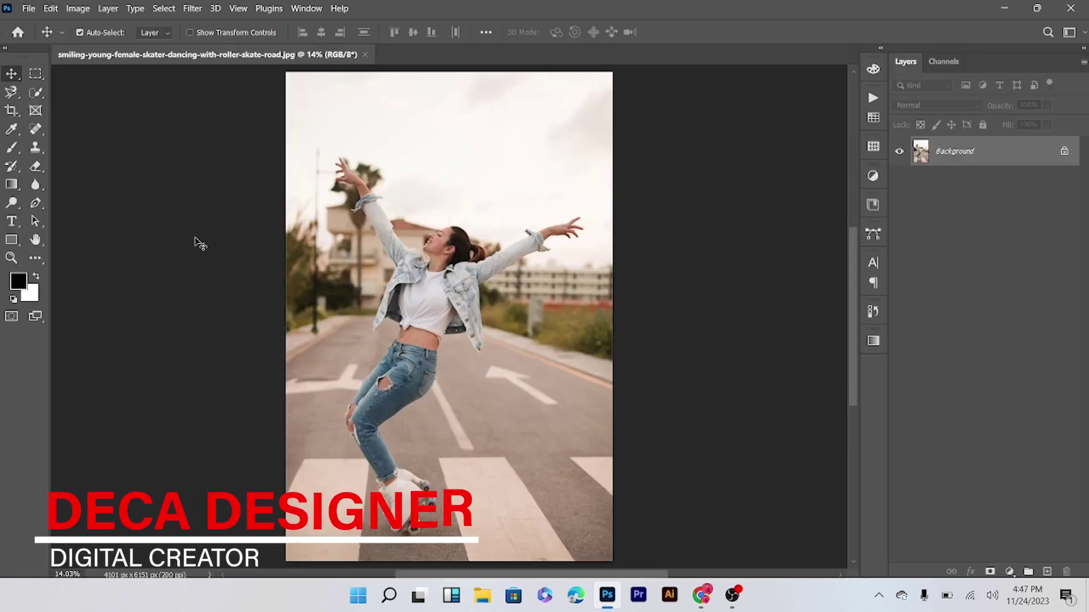
{"action": "mouse_move", "coordinate": [953, 152]}
{"action": "left_mouse_down"}
{"action": "mouse_move", "coordinate": [1048, 481]}
{"action": "mouse_move", "coordinate": [1047, 572]}
{"action": "left_mouse_up"}
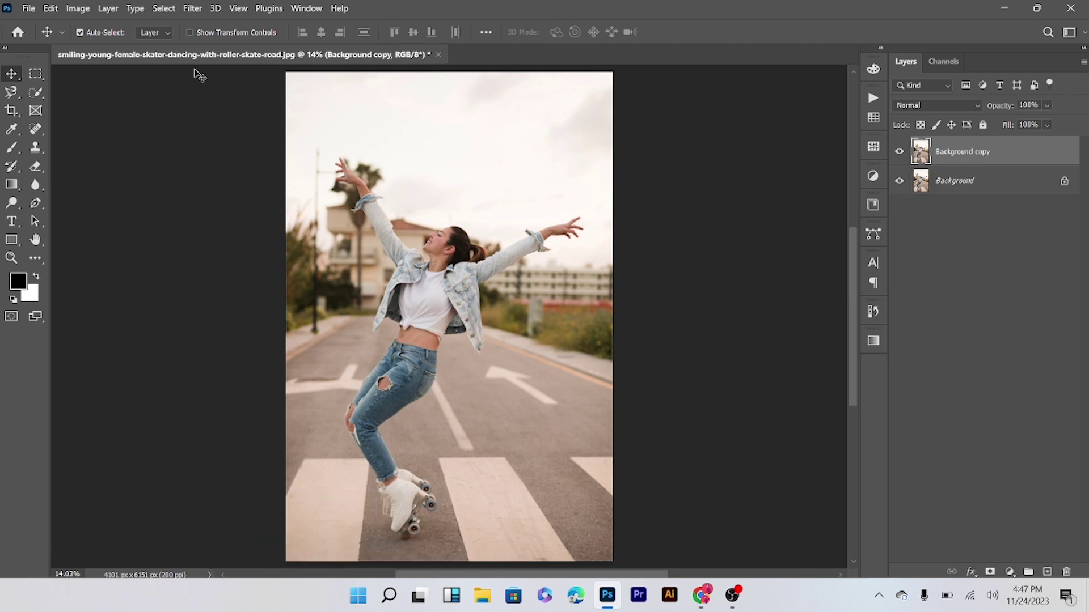
{"action": "left_click", "coordinate": [191, 11]}
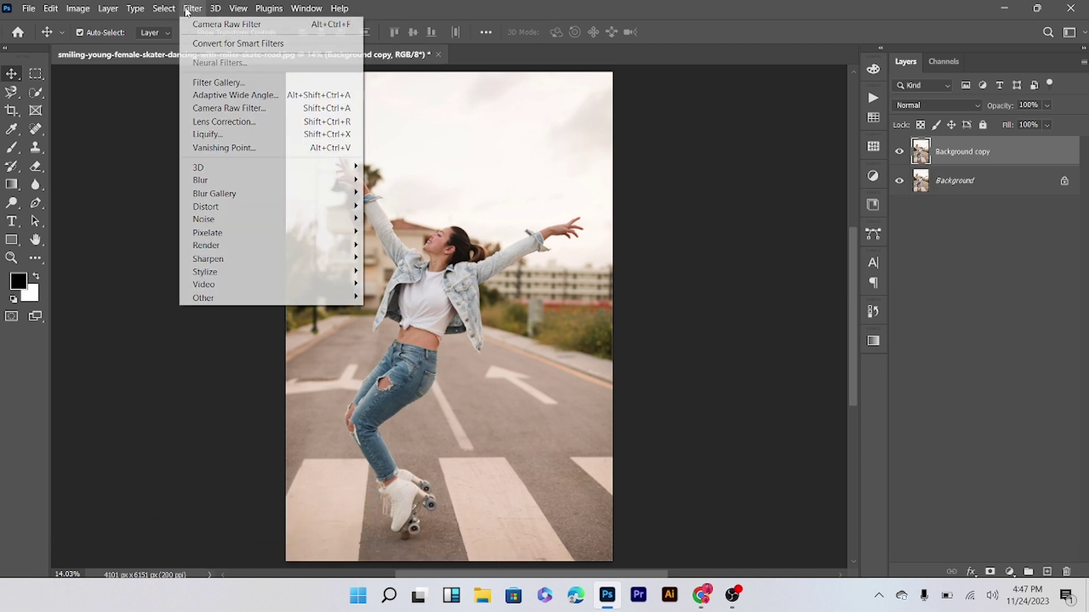
- In Camera Raw Basic, set Temperature -6, Exposure +0.40, Contrast +20 and Highlights -31
{"action": "left_click", "coordinate": [201, 109]}
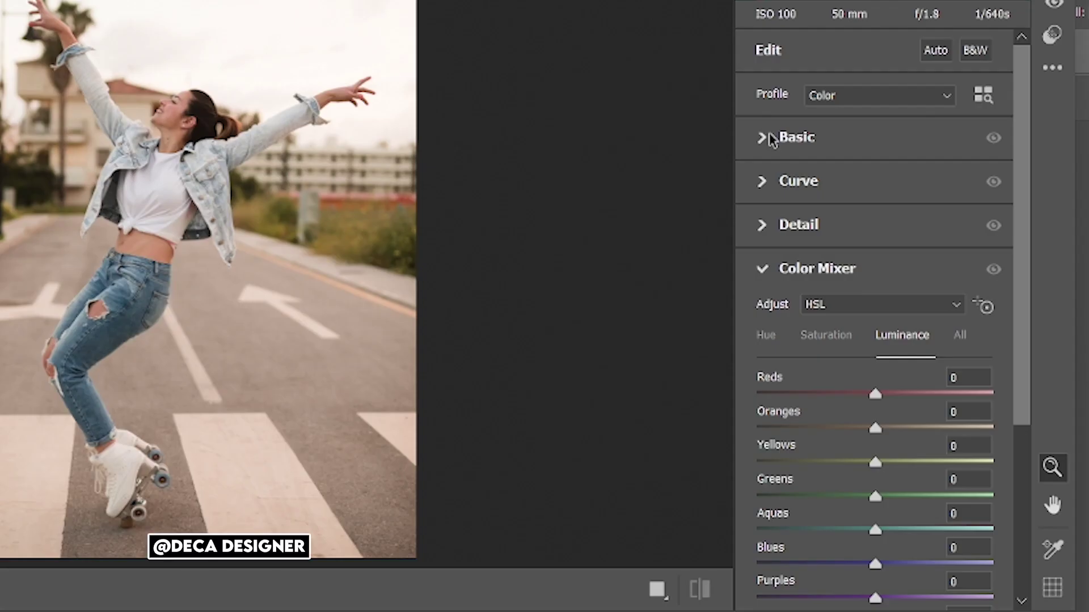
{"action": "left_click", "coordinate": [811, 207]}
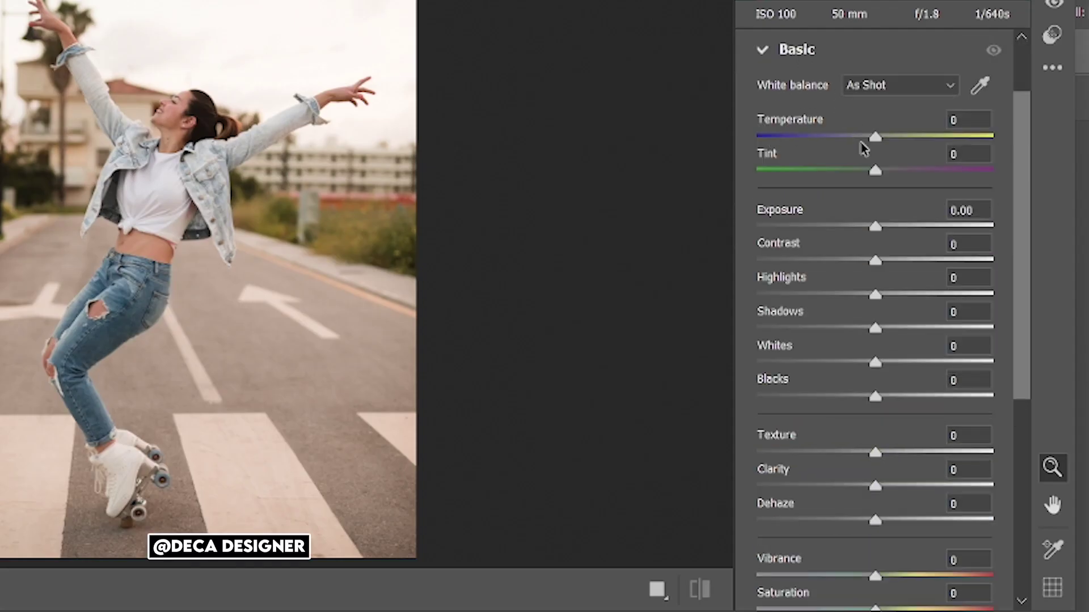
{"action": "left_click_drag", "start_coordinate": [875, 138], "coordinate": [867, 138]}
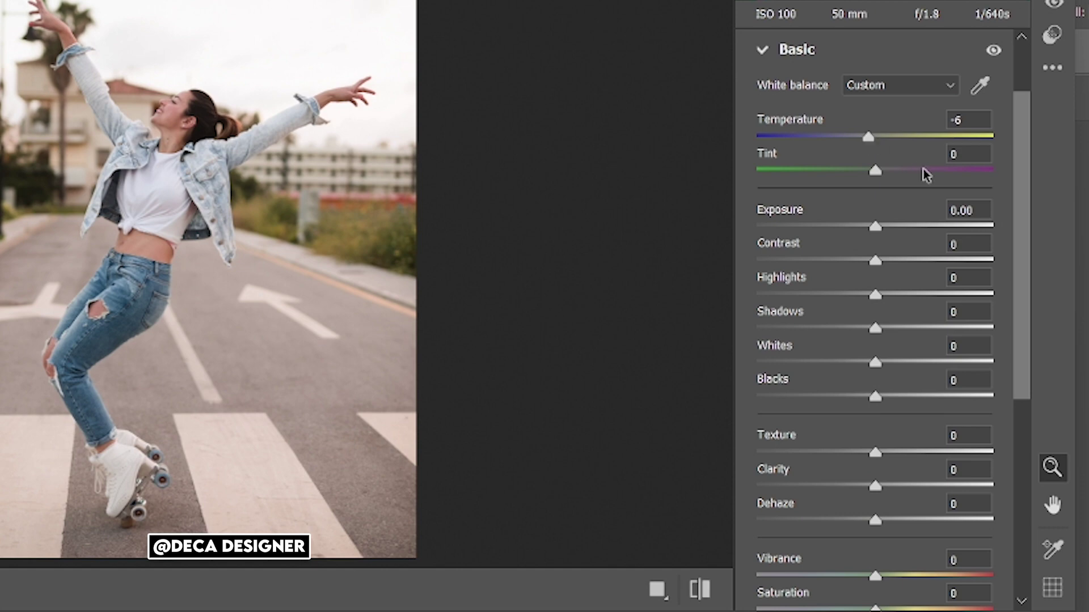
{"action": "left_click_drag", "start_coordinate": [876, 226], "coordinate": [889, 234]}
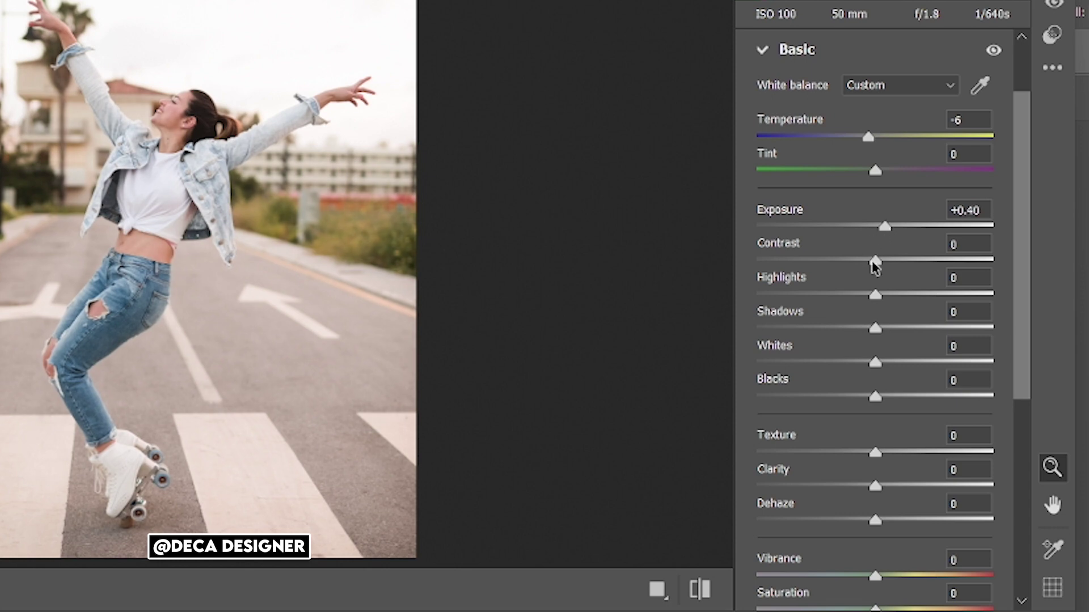
{"action": "left_click_drag", "start_coordinate": [875, 262], "coordinate": [900, 262]}
{"action": "left_click_drag", "start_coordinate": [863, 299], "coordinate": [838, 303]}
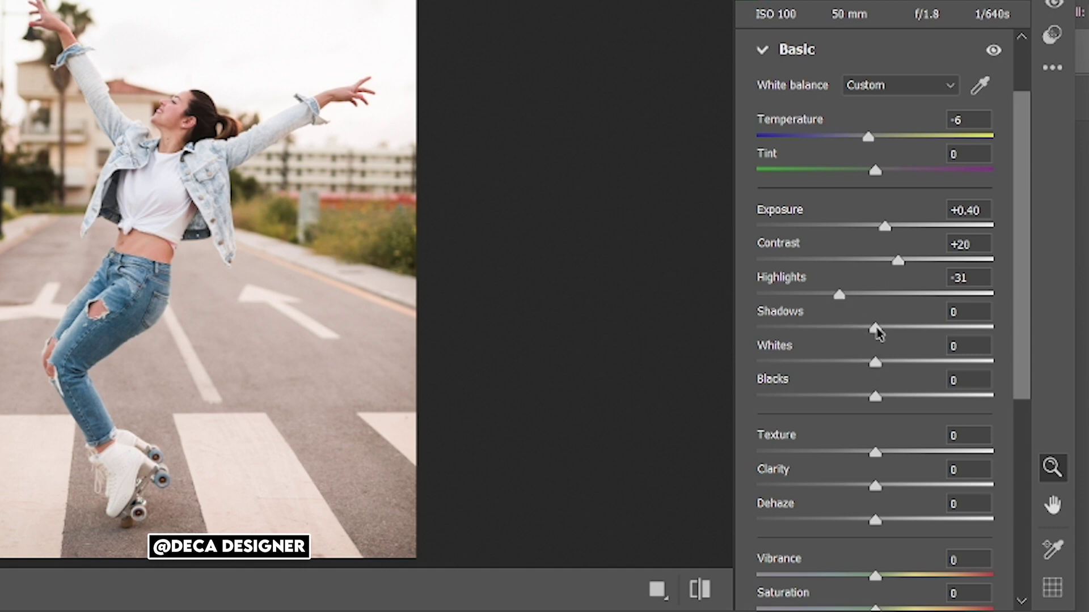
- Set Shadows +29, Whites +23, Blacks +21, Clarity +10 and lower the Vibrance
{"action": "left_click_drag", "start_coordinate": [877, 334], "coordinate": [912, 335]}
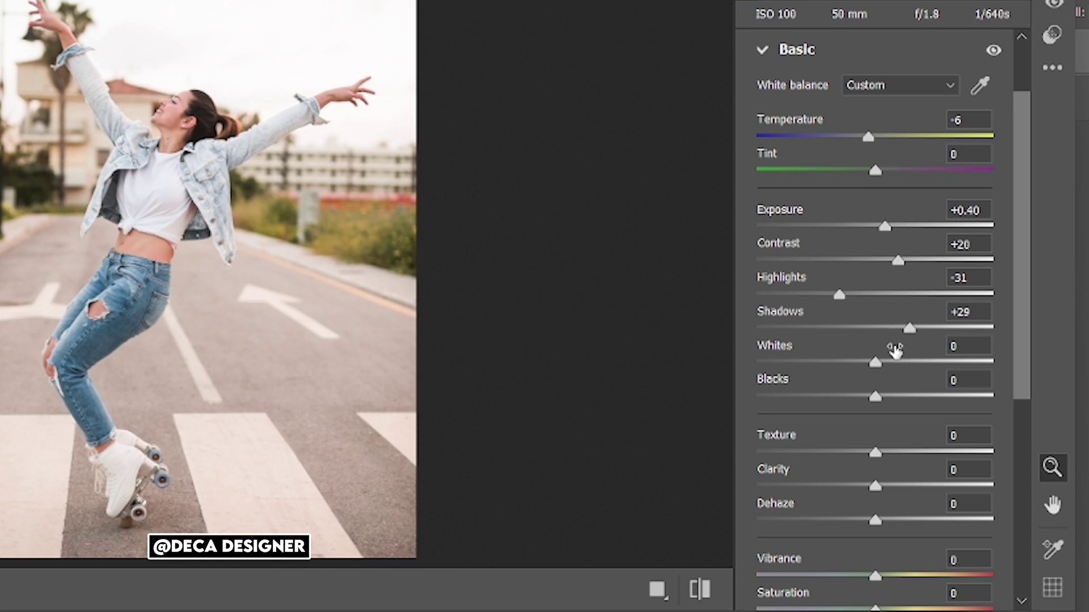
{"action": "left_click_drag", "start_coordinate": [875, 364], "coordinate": [901, 366]}
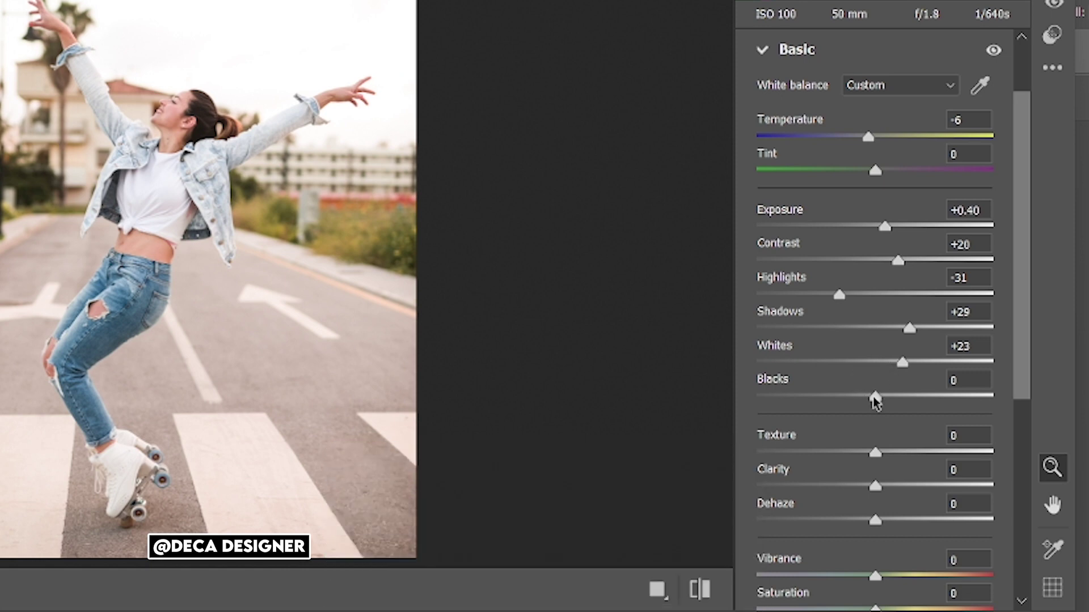
{"action": "left_click_drag", "start_coordinate": [875, 400], "coordinate": [901, 405]}
{"action": "left_click_drag", "start_coordinate": [875, 484], "coordinate": [889, 492]}
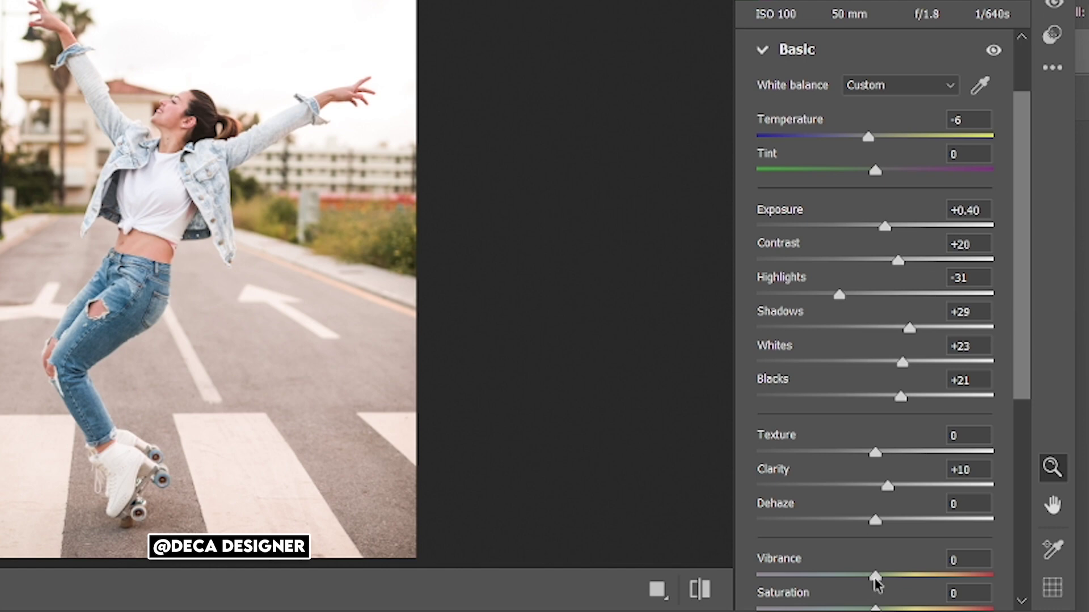
{"action": "left_click_drag", "start_coordinate": [874, 577], "coordinate": [851, 577]}
{"action": "left_click", "coordinate": [761, 50]}
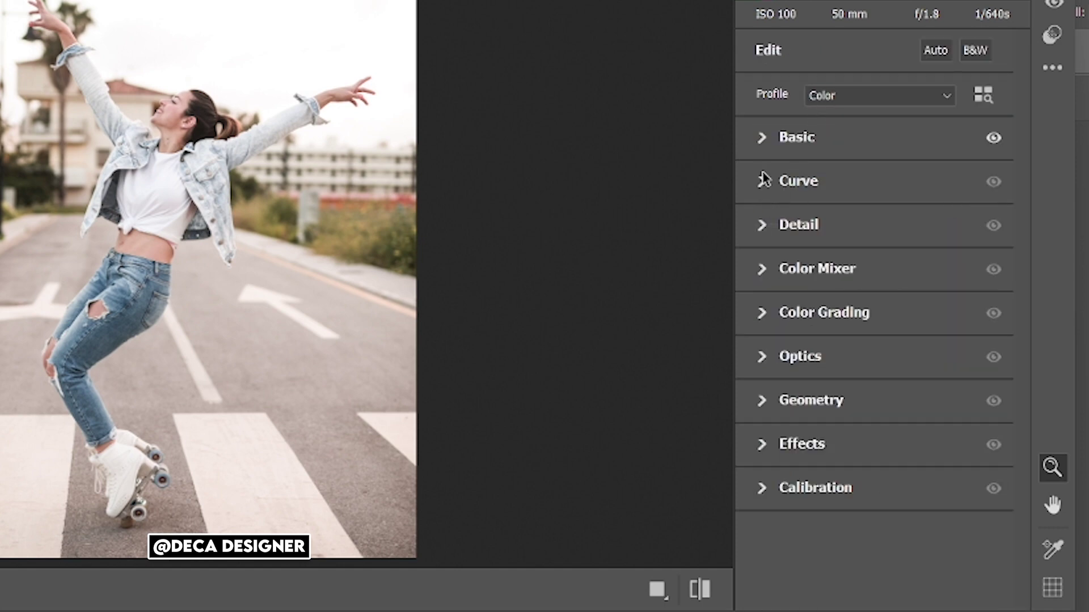
- Add a tone-curve point at Input 115 / Output 130 and adjust the black point
{"action": "left_click", "coordinate": [763, 181]}
{"action": "left_click_drag", "start_coordinate": [877, 373], "coordinate": [862, 363]}
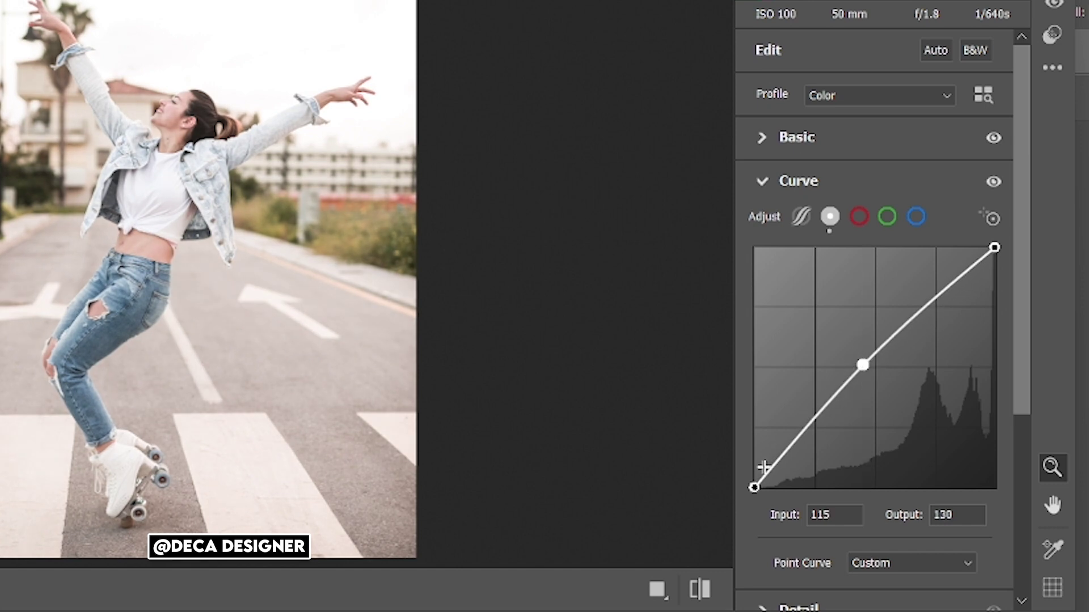
{"action": "mouse_move", "coordinate": [754, 488]}
{"action": "left_mouse_down"}
{"action": "mouse_move", "coordinate": [774, 488]}
{"action": "mouse_move", "coordinate": [768, 460]}
{"action": "mouse_move", "coordinate": [771, 487]}
{"action": "left_mouse_up"}
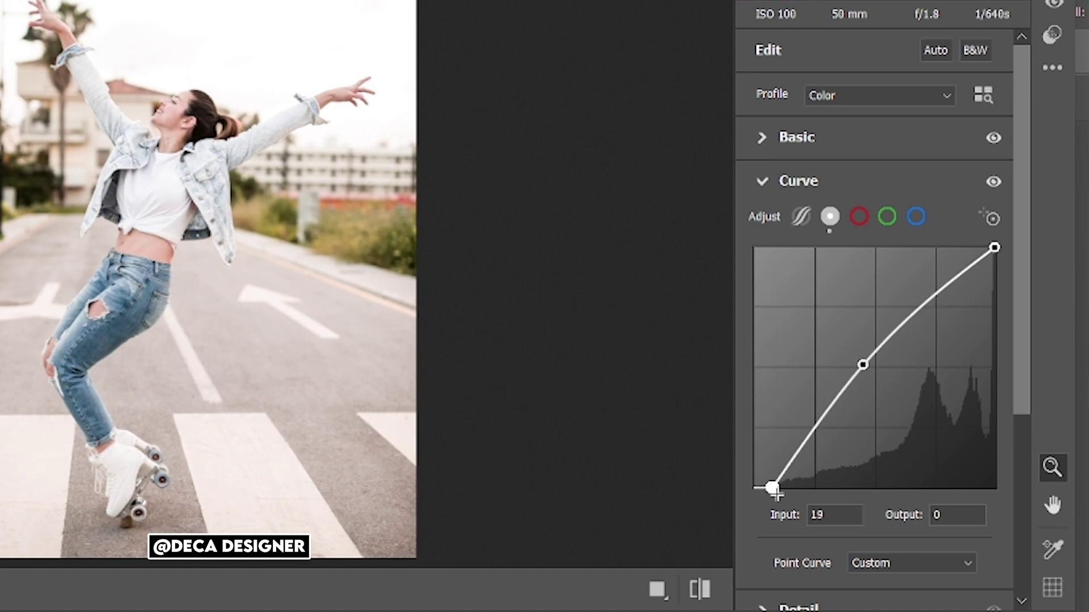
{"action": "mouse_move", "coordinate": [772, 488]}
{"action": "left_mouse_down"}
{"action": "mouse_move", "coordinate": [754, 487]}
{"action": "mouse_move", "coordinate": [766, 488]}
{"action": "left_mouse_up"}
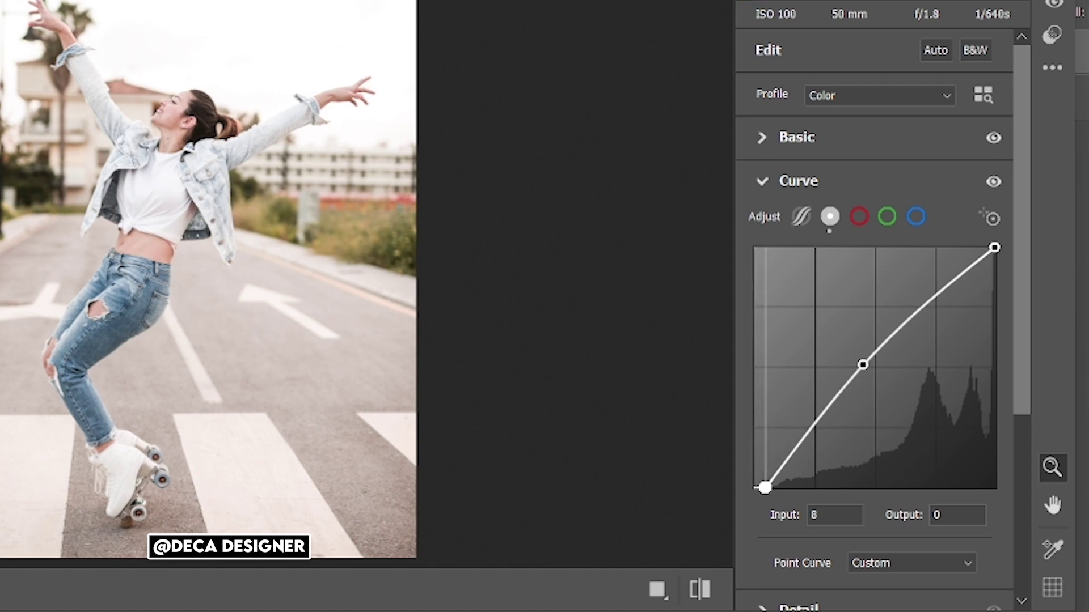
{"action": "left_click", "coordinate": [763, 181]}
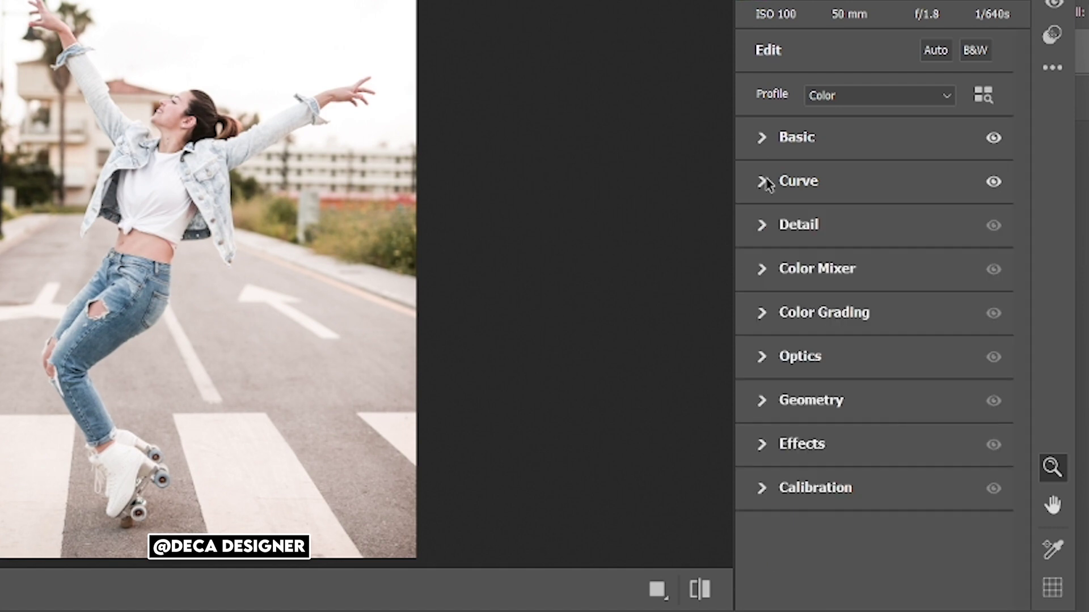
- Set Color Mixer hues to Reds +21, Oranges +20, Greens +55 and Blues -12
{"action": "left_click", "coordinate": [763, 269]}
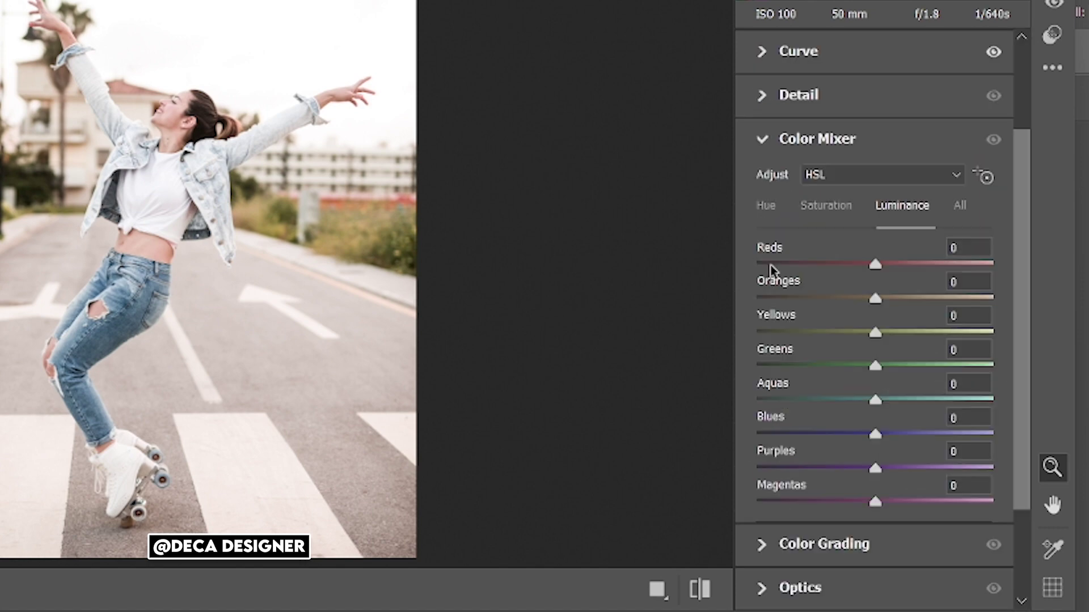
{"action": "left_click", "coordinate": [766, 206]}
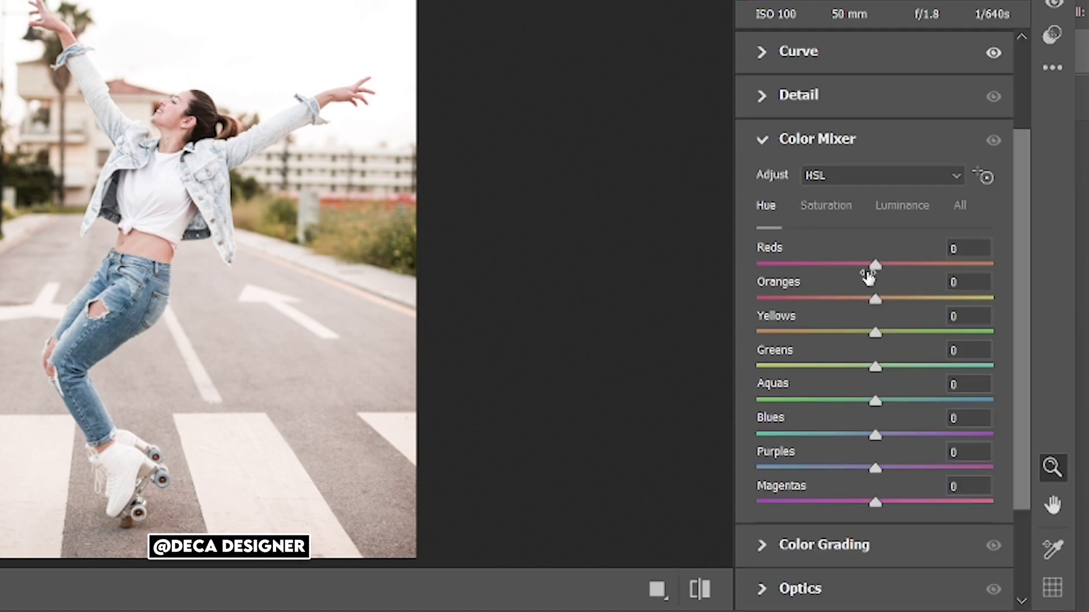
{"action": "left_click_drag", "start_coordinate": [875, 265], "coordinate": [901, 267]}
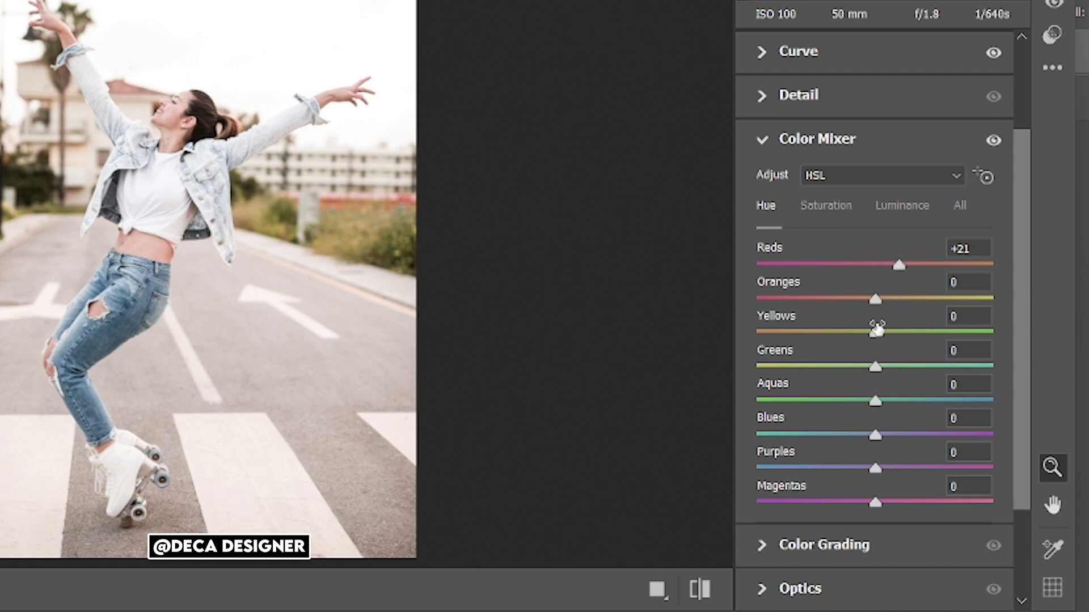
{"action": "left_click_drag", "start_coordinate": [882, 297], "coordinate": [905, 304]}
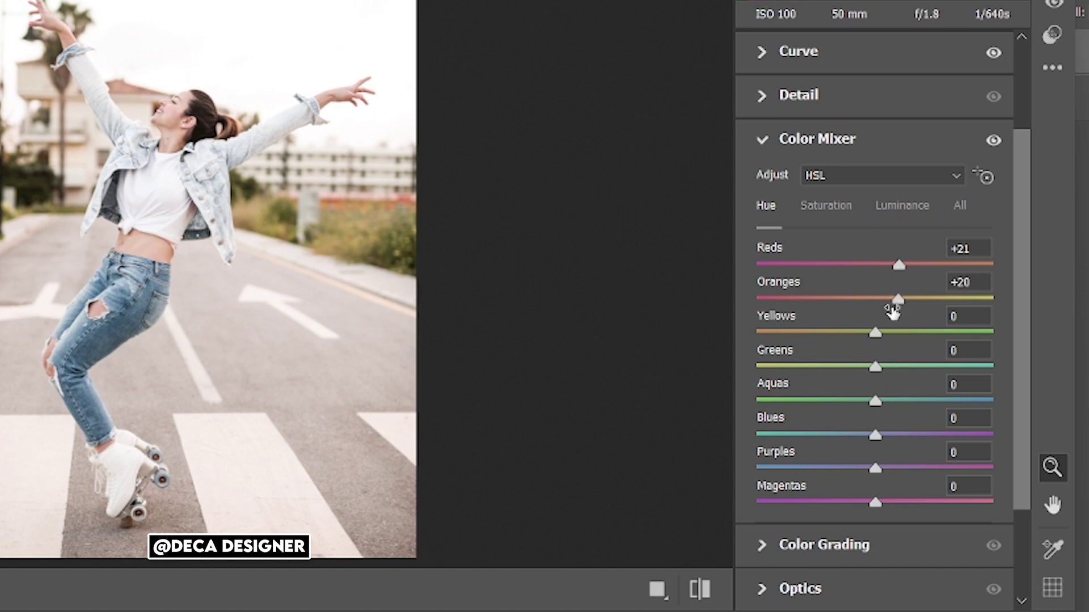
{"action": "left_click_drag", "start_coordinate": [876, 367], "coordinate": [933, 376]}
{"action": "left_click_drag", "start_coordinate": [879, 442], "coordinate": [867, 441]}
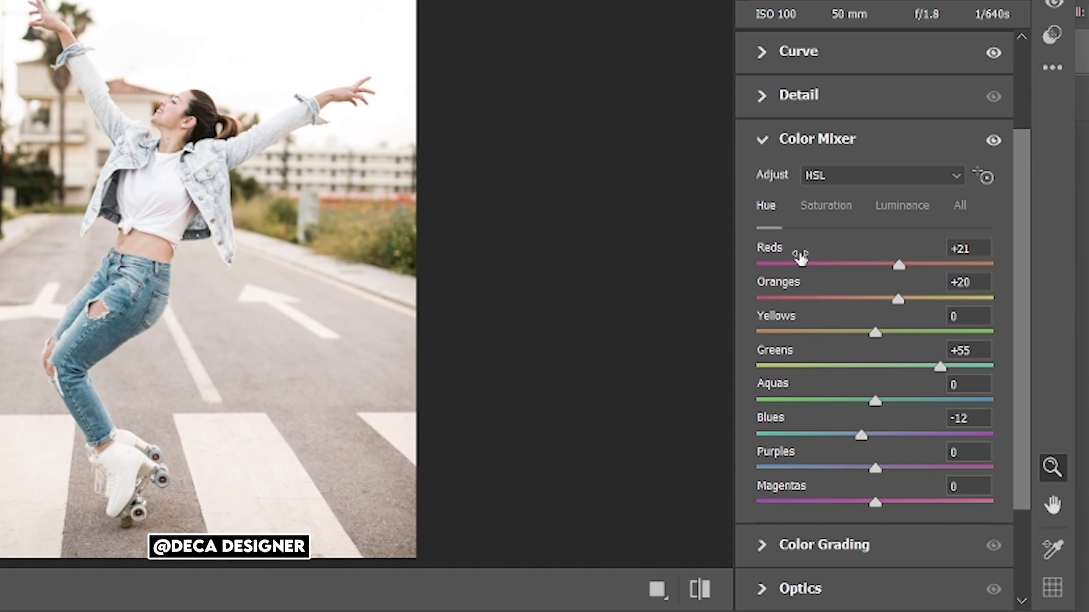
{"action": "left_click", "coordinate": [814, 207]}
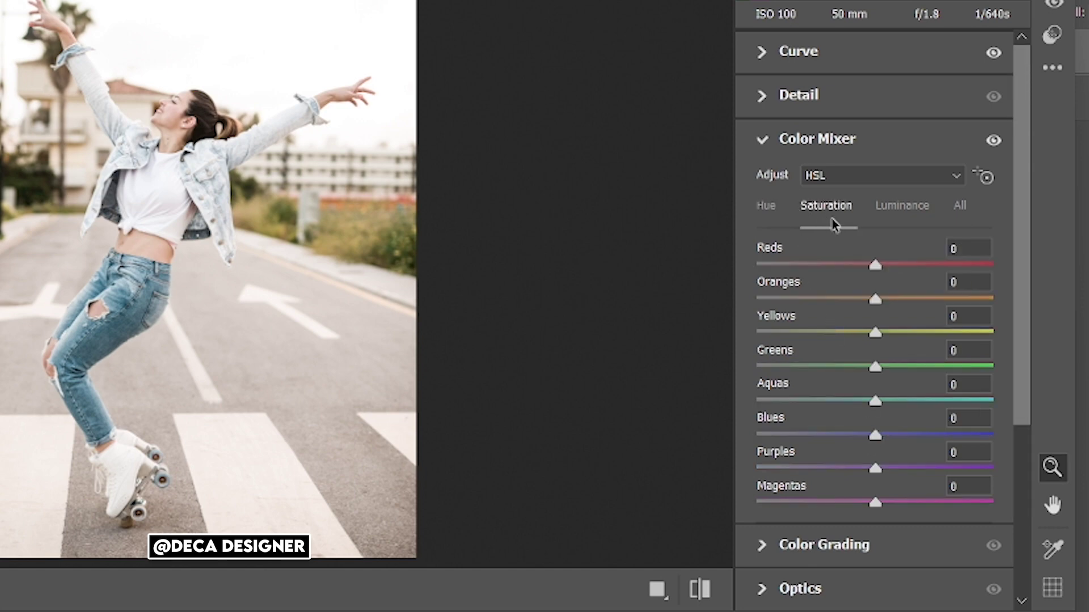
- Set saturation to Yellows -86, Greens +22, Aquas -100, Blues -55 and Purples -86
{"action": "mouse_move", "coordinate": [875, 335]}
{"action": "left_mouse_down"}
{"action": "mouse_move", "coordinate": [715, 344]}
{"action": "mouse_move", "coordinate": [797, 347]}
{"action": "mouse_move", "coordinate": [746, 355]}
{"action": "mouse_move", "coordinate": [783, 369]}
{"action": "left_mouse_up"}
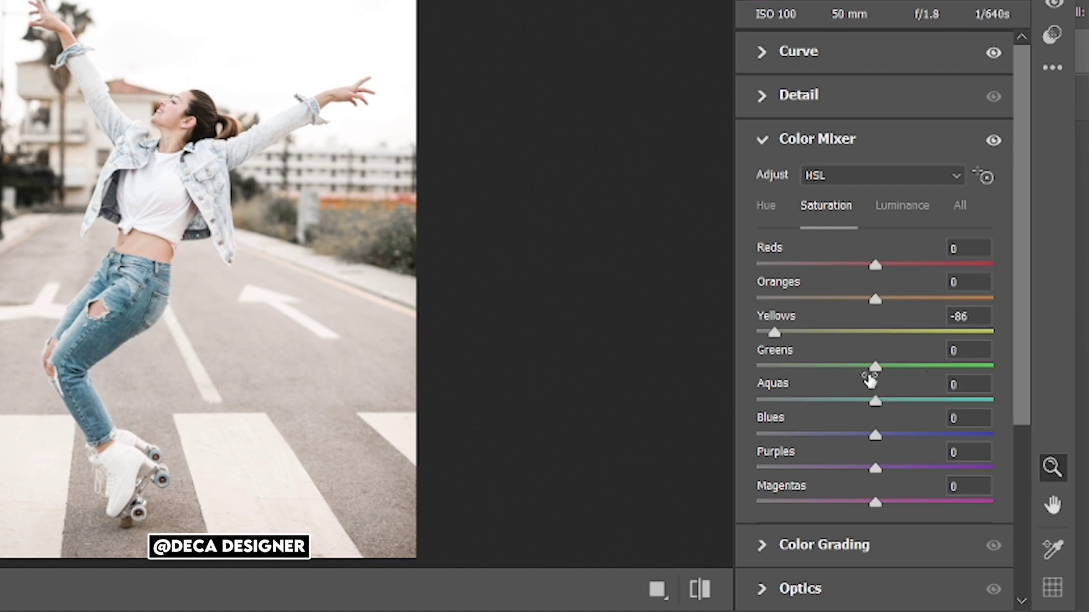
{"action": "left_click_drag", "start_coordinate": [875, 366], "coordinate": [906, 372]}
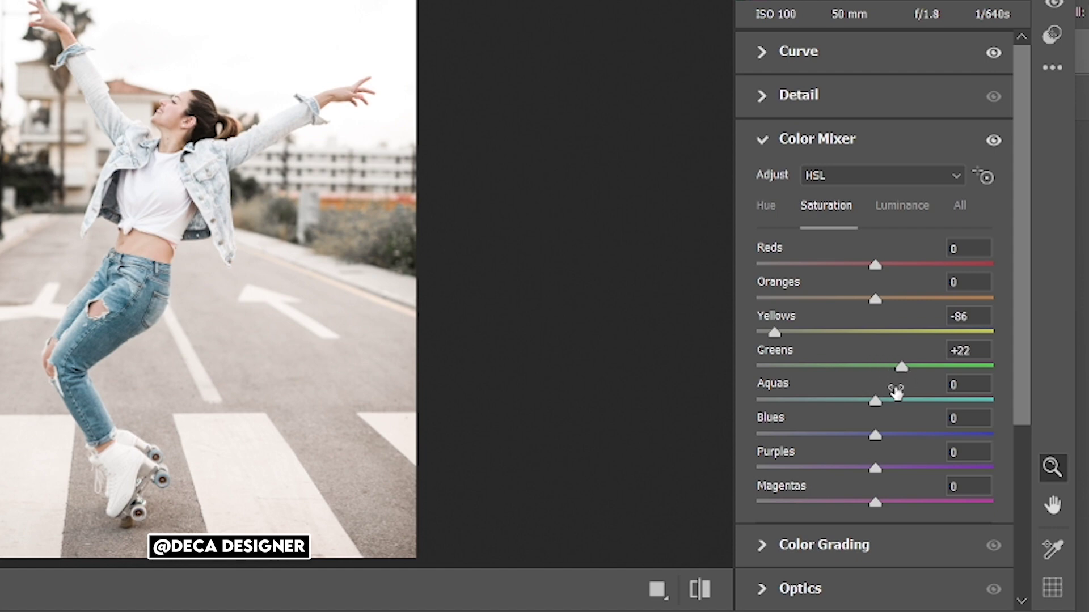
{"action": "mouse_move", "coordinate": [861, 404]}
{"action": "left_mouse_down"}
{"action": "mouse_move", "coordinate": [735, 414]}
{"action": "mouse_move", "coordinate": [788, 413]}
{"action": "mouse_move", "coordinate": [745, 423]}
{"action": "left_mouse_up"}
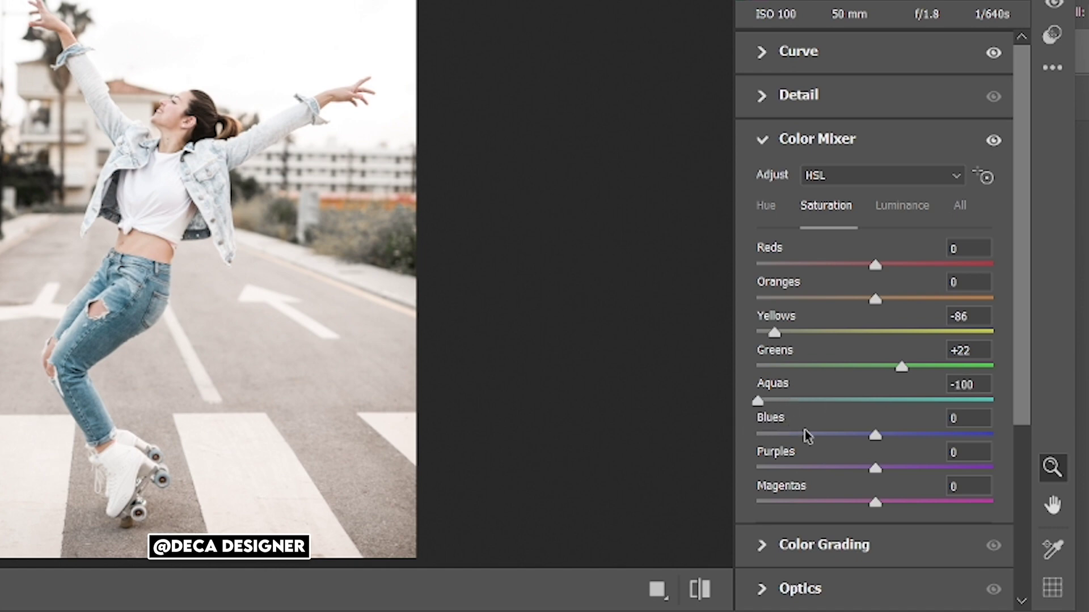
{"action": "left_click_drag", "start_coordinate": [875, 436], "coordinate": [798, 437]}
{"action": "mouse_move", "coordinate": [842, 470]}
{"action": "left_mouse_down"}
{"action": "mouse_move", "coordinate": [707, 476]}
{"action": "mouse_move", "coordinate": [778, 489]}
{"action": "left_mouse_up"}
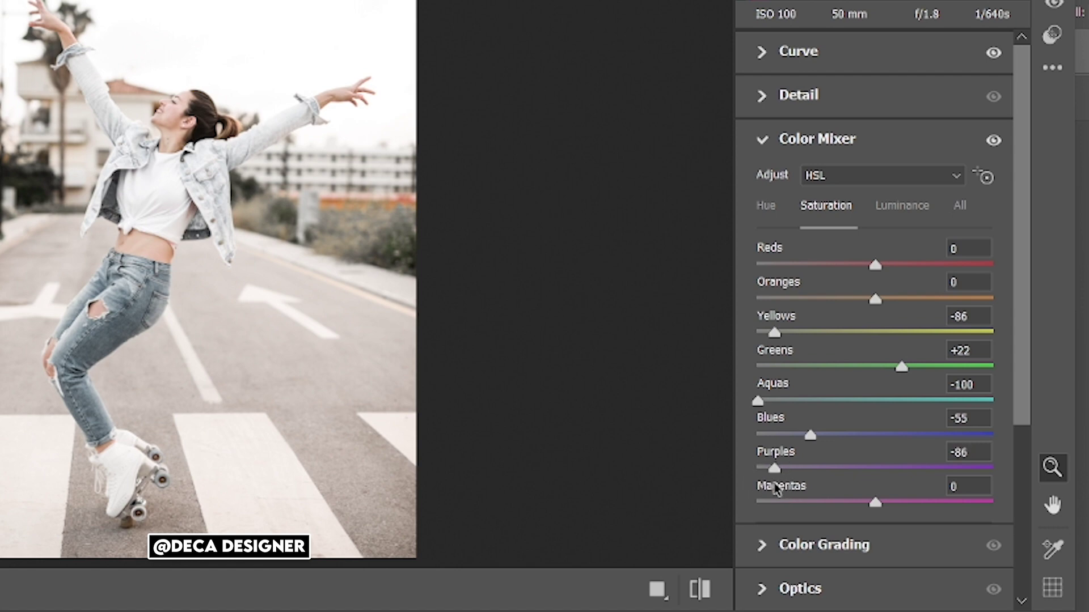
{"action": "mouse_move", "coordinate": [776, 489]}
{"action": "left_mouse_down"}
{"action": "mouse_move", "coordinate": [810, 504]}
{"action": "mouse_move", "coordinate": [766, 505]}
{"action": "mouse_move", "coordinate": [780, 503]}
{"action": "left_mouse_up"}
- Raise the Oranges luminance slightly in the Color Mixer
{"action": "left_click", "coordinate": [908, 207]}
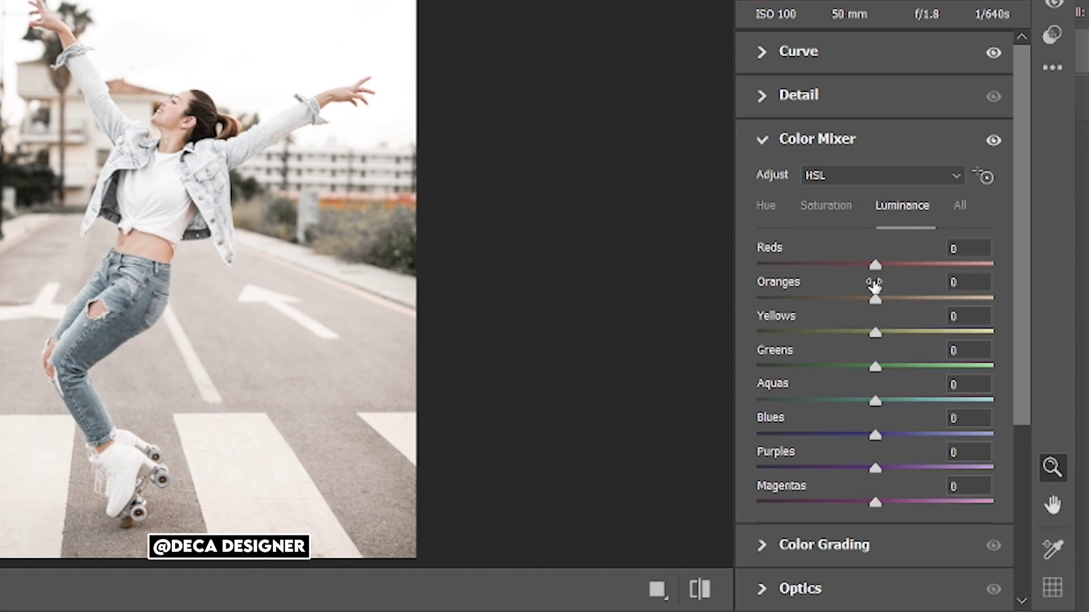
{"action": "left_click_drag", "start_coordinate": [876, 304], "coordinate": [887, 305]}
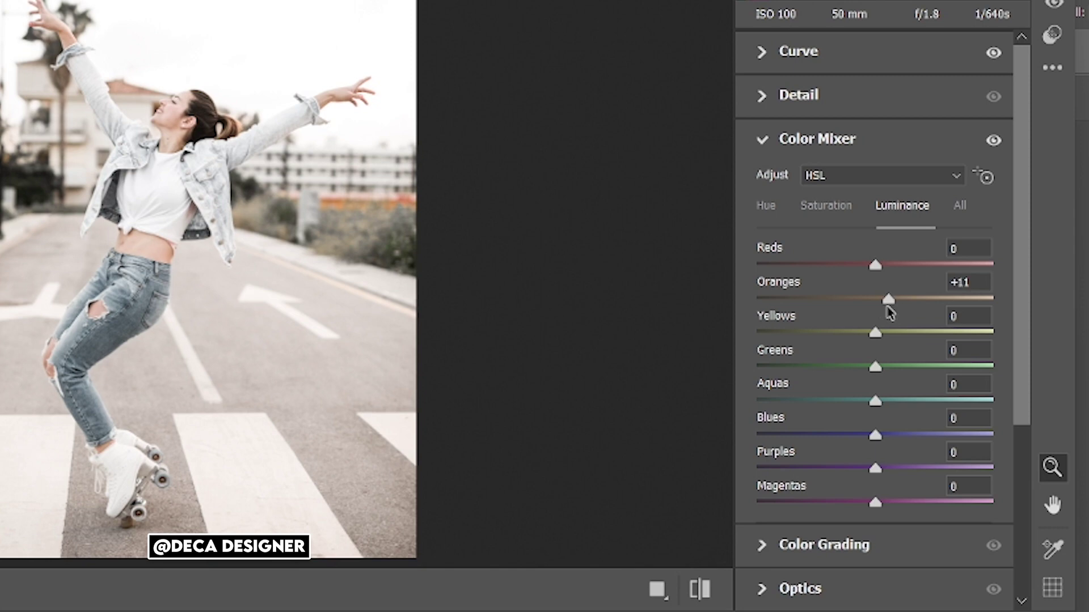
{"action": "left_click", "coordinate": [761, 140]}
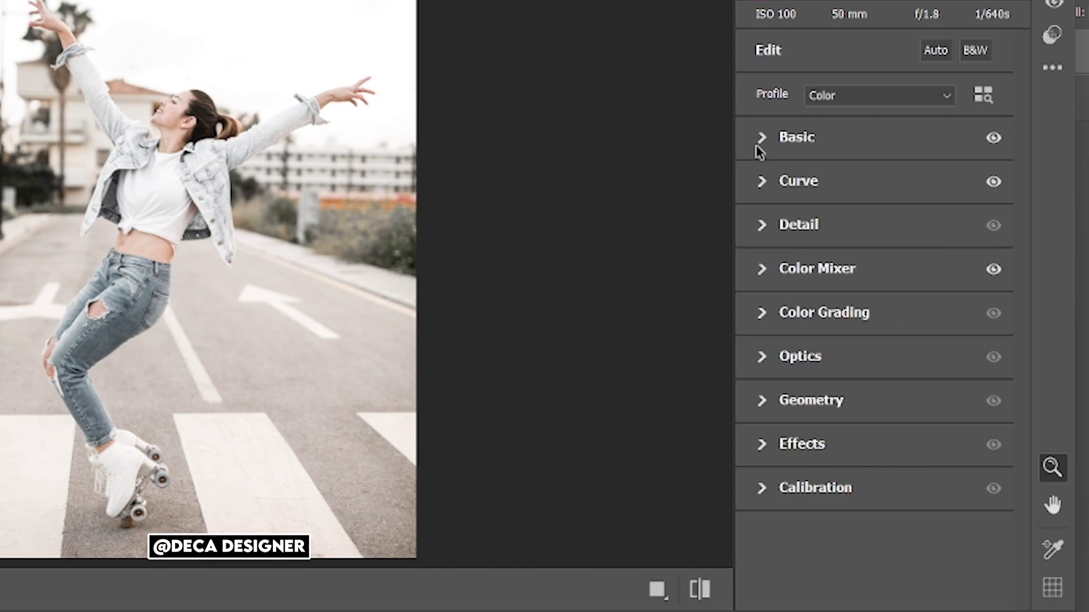
- Adjust Color Grading luminance for midtones, shadows and highlights, lifting the highlights slightly
{"action": "left_click", "coordinate": [761, 311]}
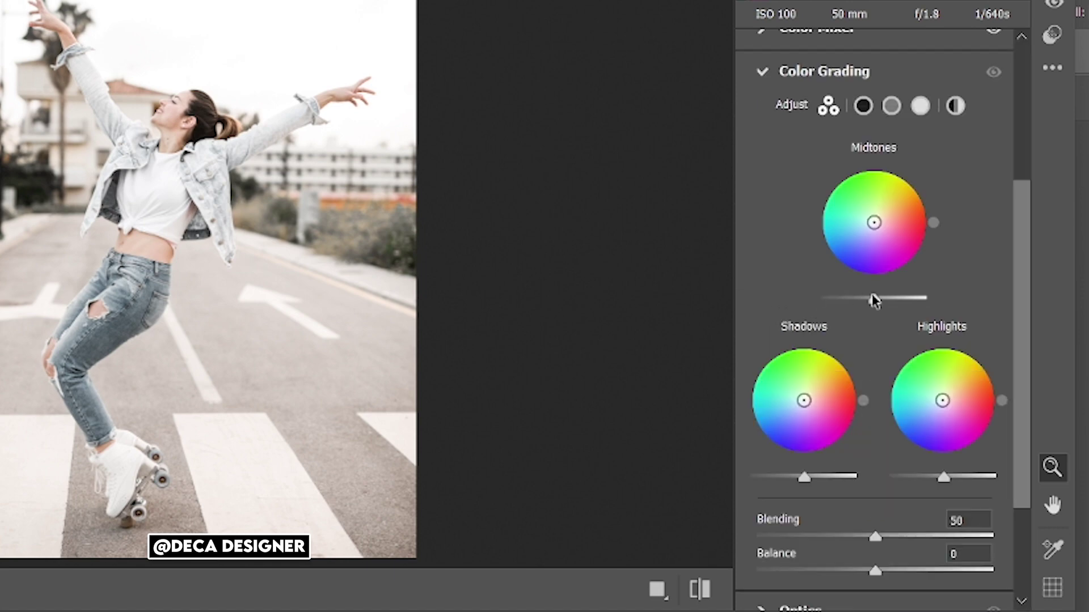
{"action": "left_click_drag", "start_coordinate": [874, 299], "coordinate": [896, 301]}
{"action": "left_click_drag", "start_coordinate": [892, 311], "coordinate": [872, 310]}
{"action": "mouse_move", "coordinate": [805, 481]}
{"action": "left_mouse_down"}
{"action": "mouse_move", "coordinate": [826, 489]}
{"action": "mouse_move", "coordinate": [760, 503]}
{"action": "mouse_move", "coordinate": [809, 507]}
{"action": "mouse_move", "coordinate": [776, 503]}
{"action": "left_mouse_up"}
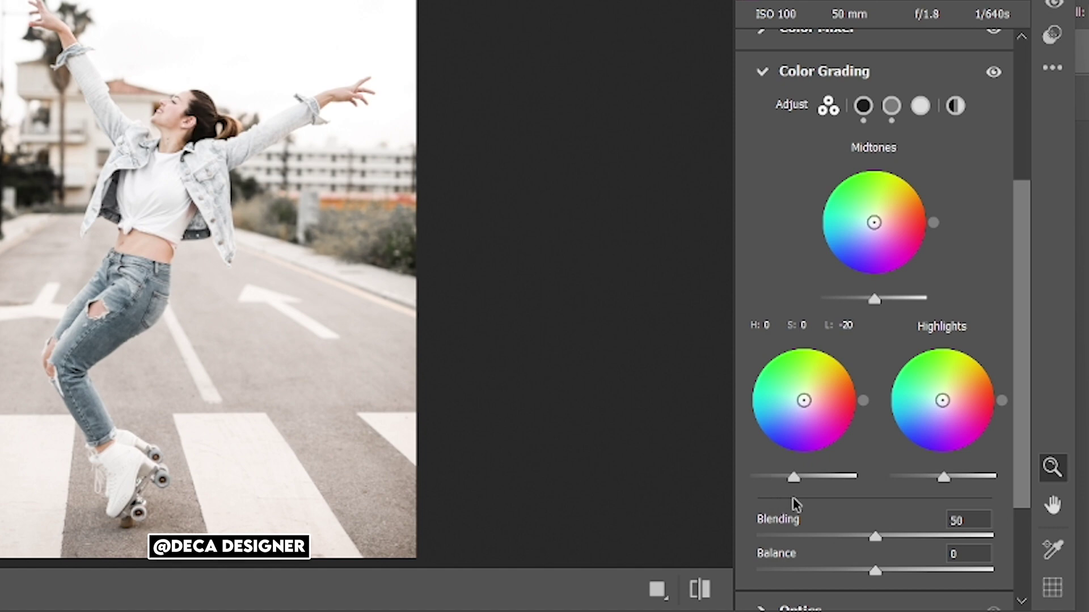
{"action": "mouse_move", "coordinate": [945, 483]}
{"action": "left_mouse_down"}
{"action": "mouse_move", "coordinate": [966, 483]}
{"action": "mouse_move", "coordinate": [944, 483]}
{"action": "left_mouse_up"}
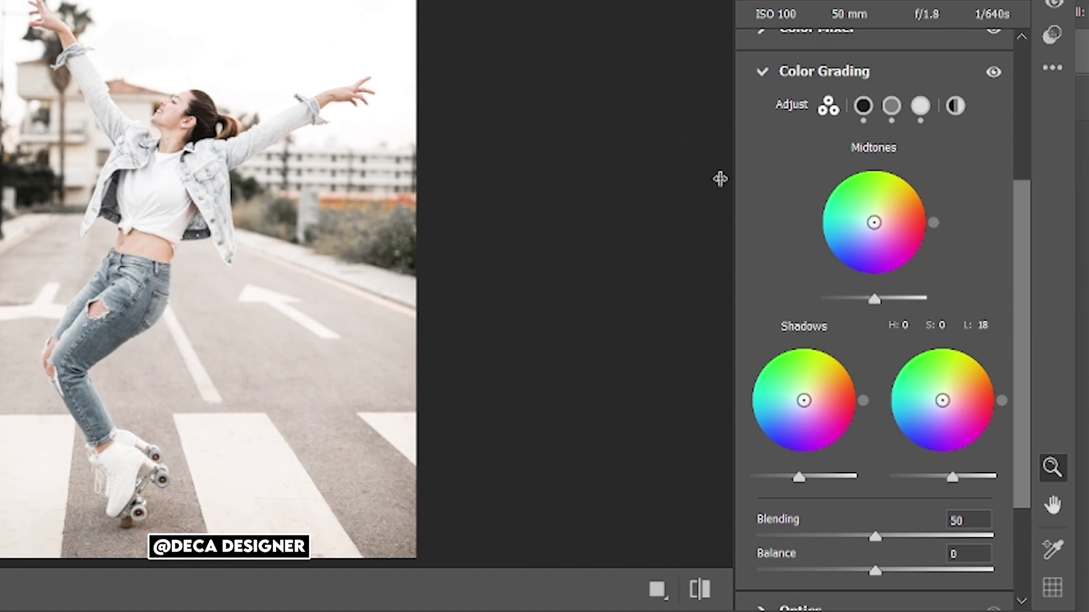
{"action": "left_click", "coordinate": [760, 72]}
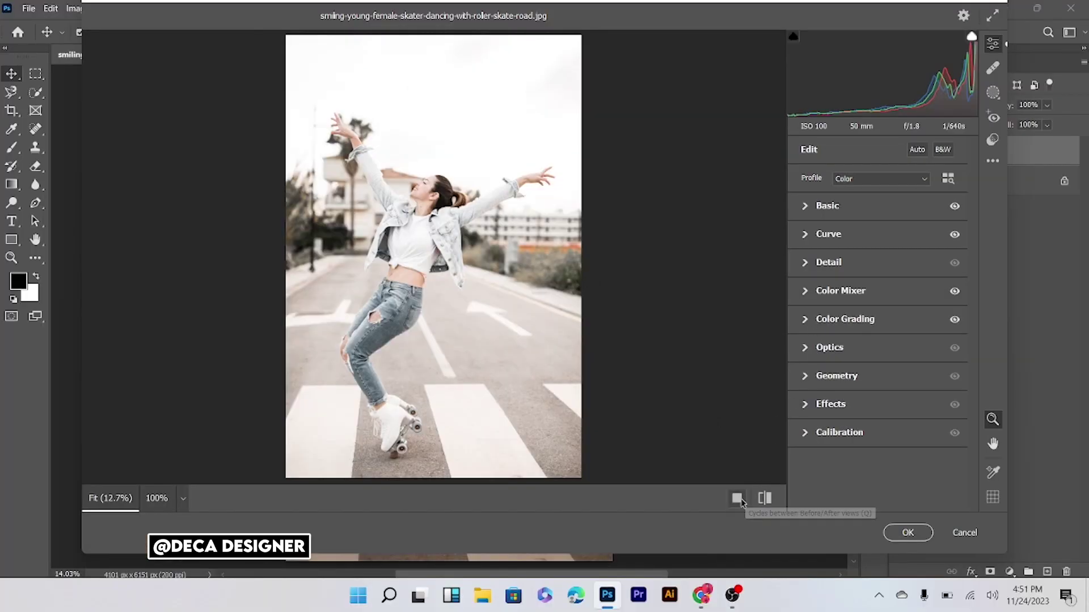
- Save the Camera Raw settings as a 'white theme' preset and apply the filter
{"action": "left_click", "coordinate": [764, 498]}
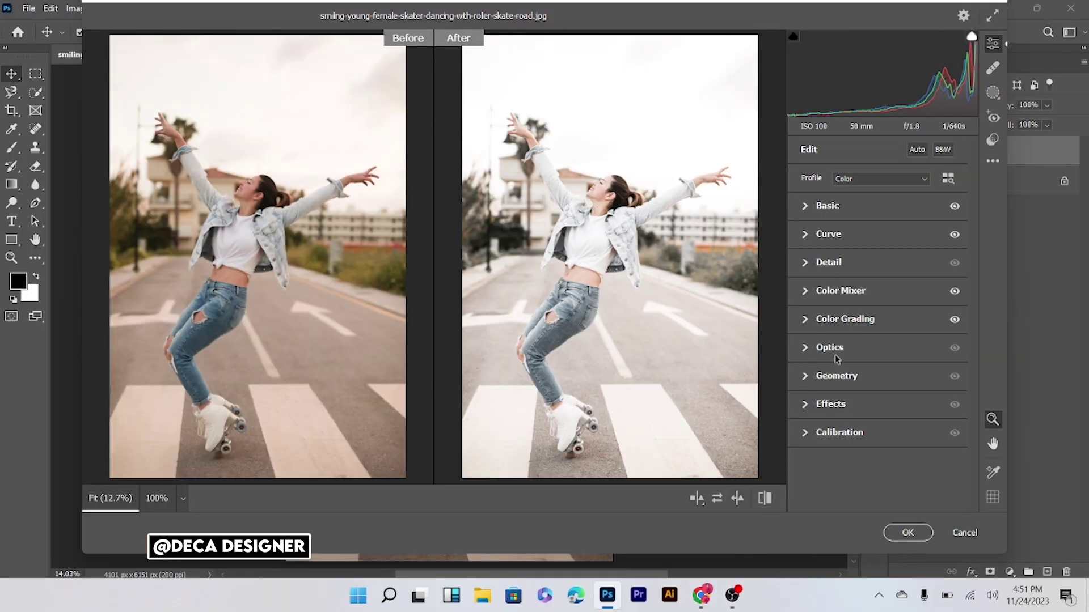
{"action": "left_click", "coordinate": [993, 161]}
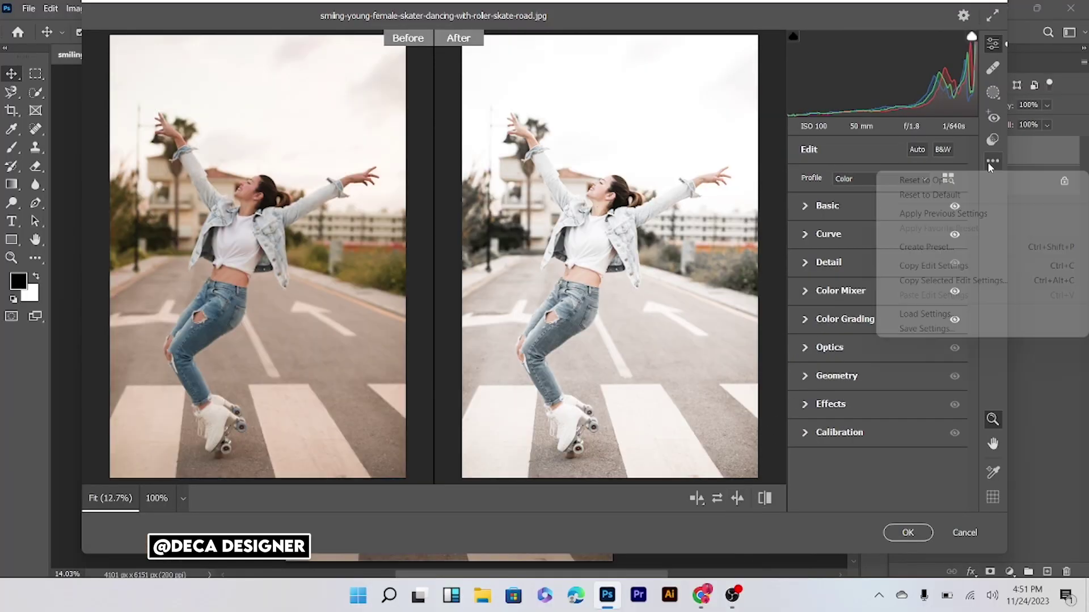
{"action": "left_click", "coordinate": [930, 330]}
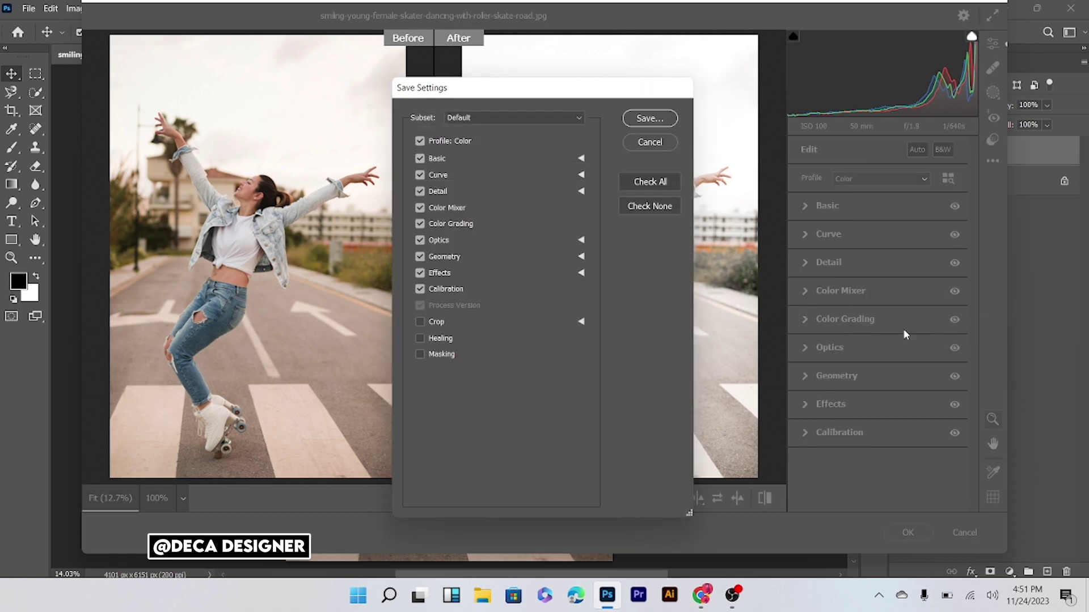
{"action": "left_click", "coordinate": [650, 118]}
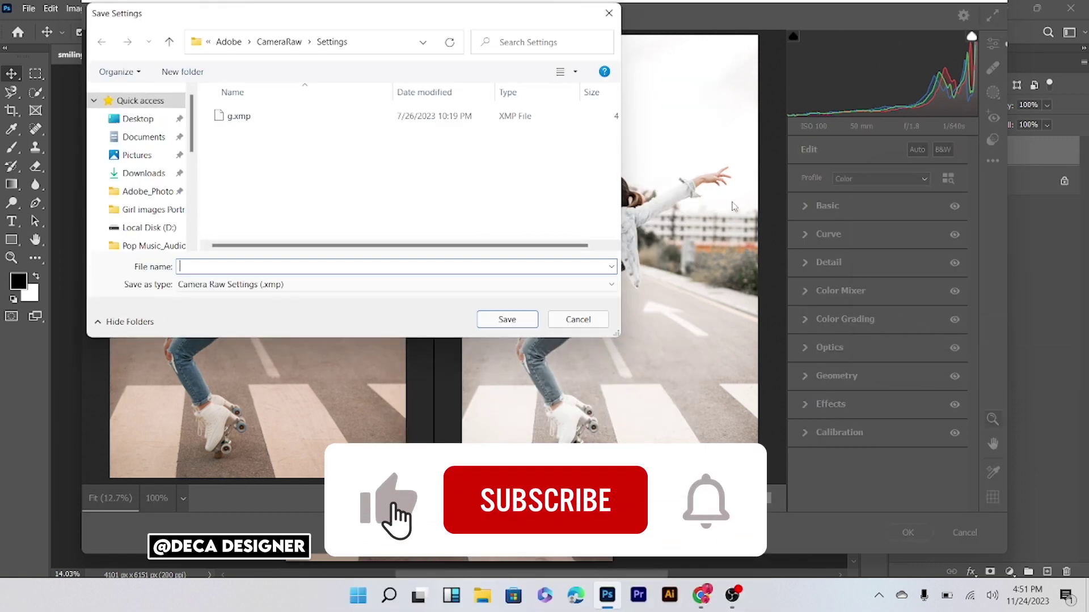
{"action": "type", "text": "white theme"}
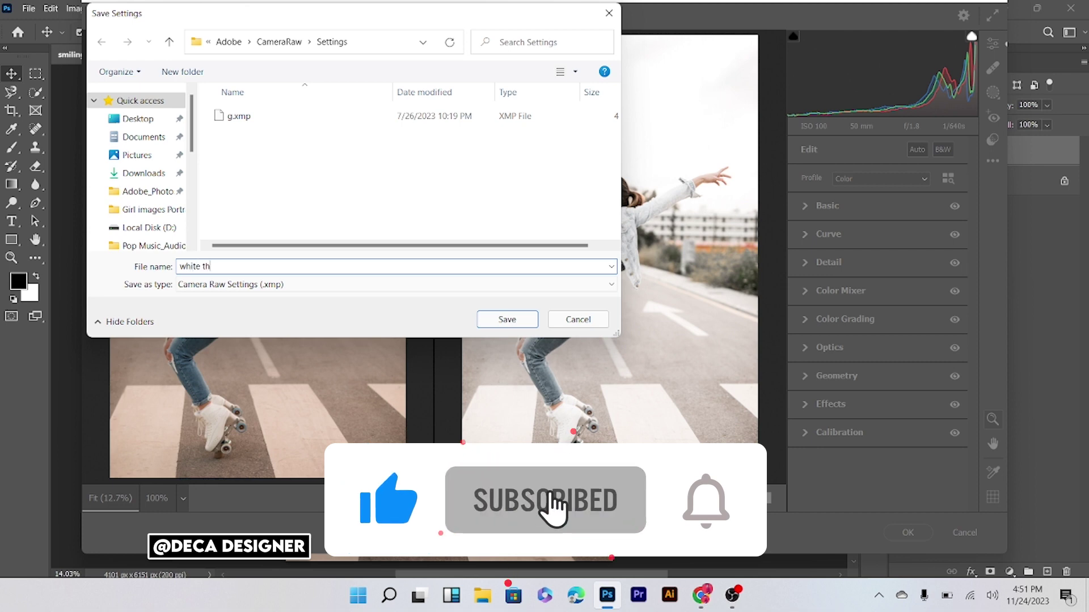
{"action": "left_click", "coordinate": [143, 172]}
{"action": "left_click", "coordinate": [507, 319]}
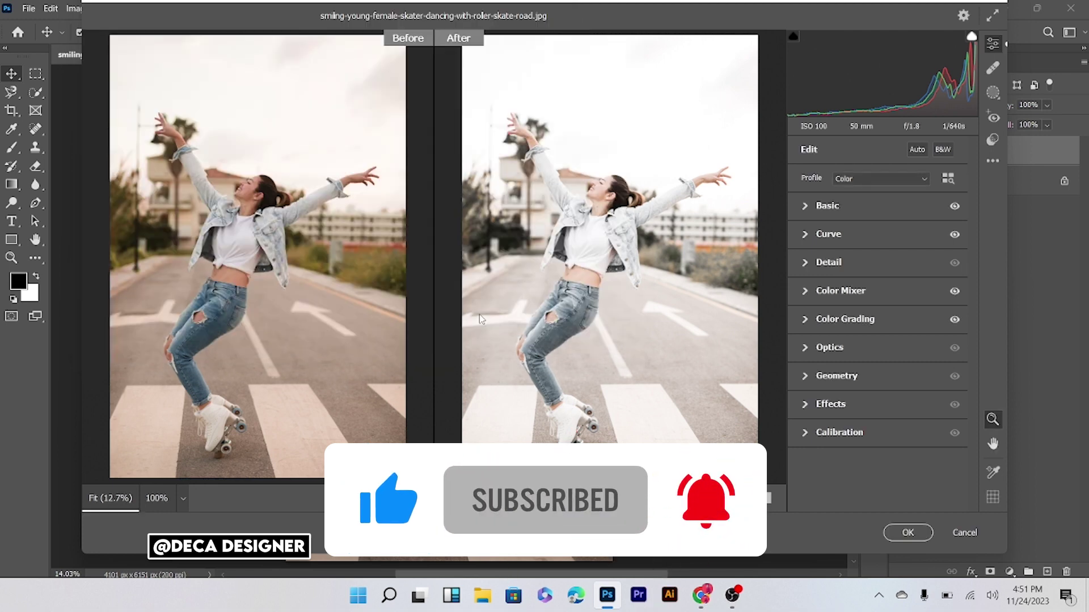
{"action": "left_click", "coordinate": [906, 532]}
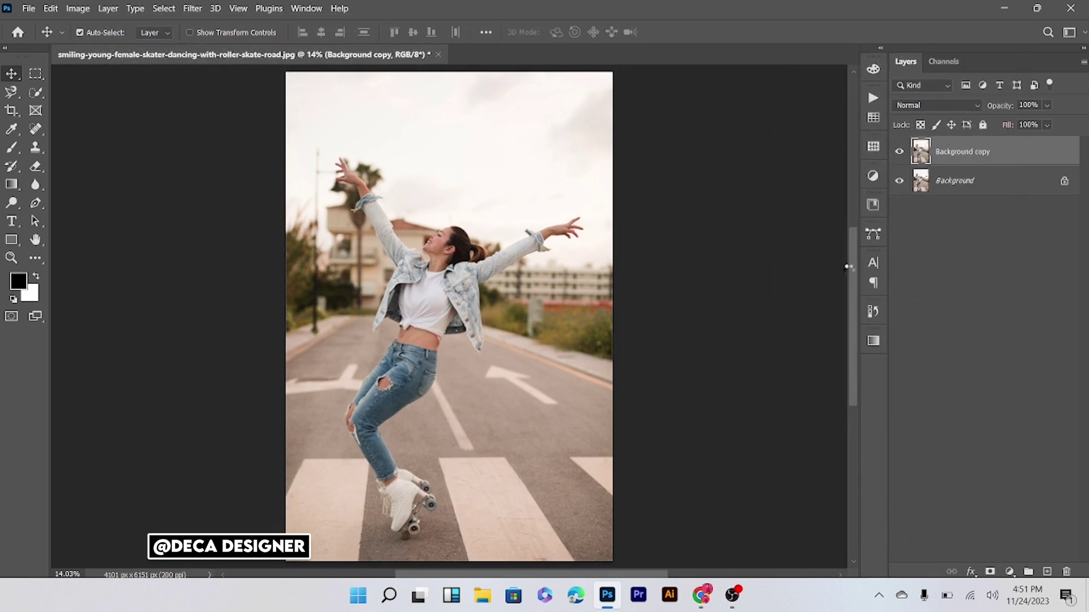
- Duplicate the street portrait layer and reapply the last Camera Raw filter to it
{"action": "left_click", "coordinate": [898, 153]}
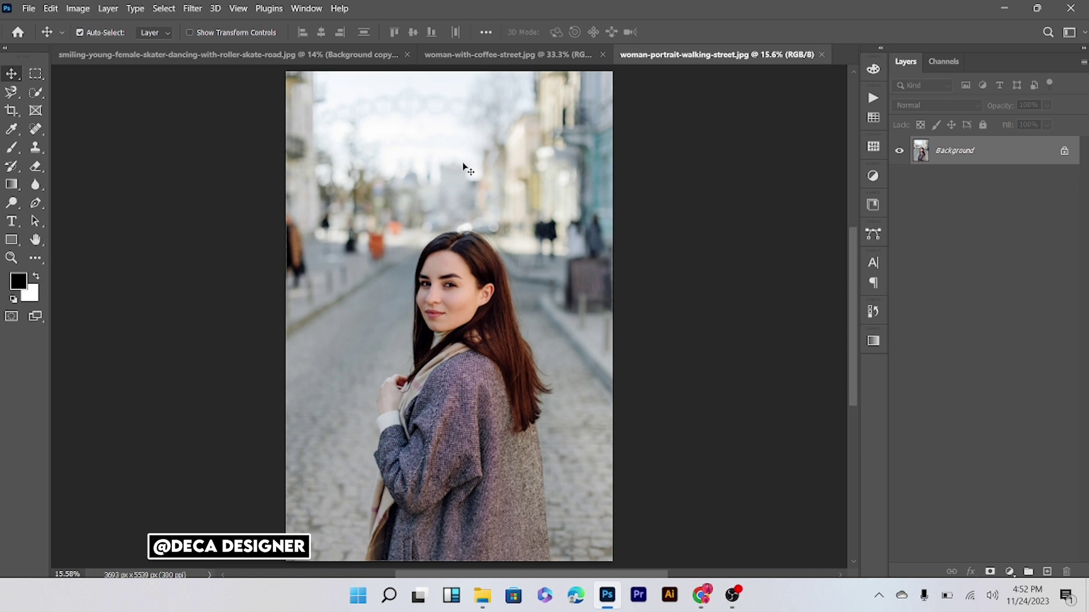
{"action": "key", "text": "ctrl+j"}
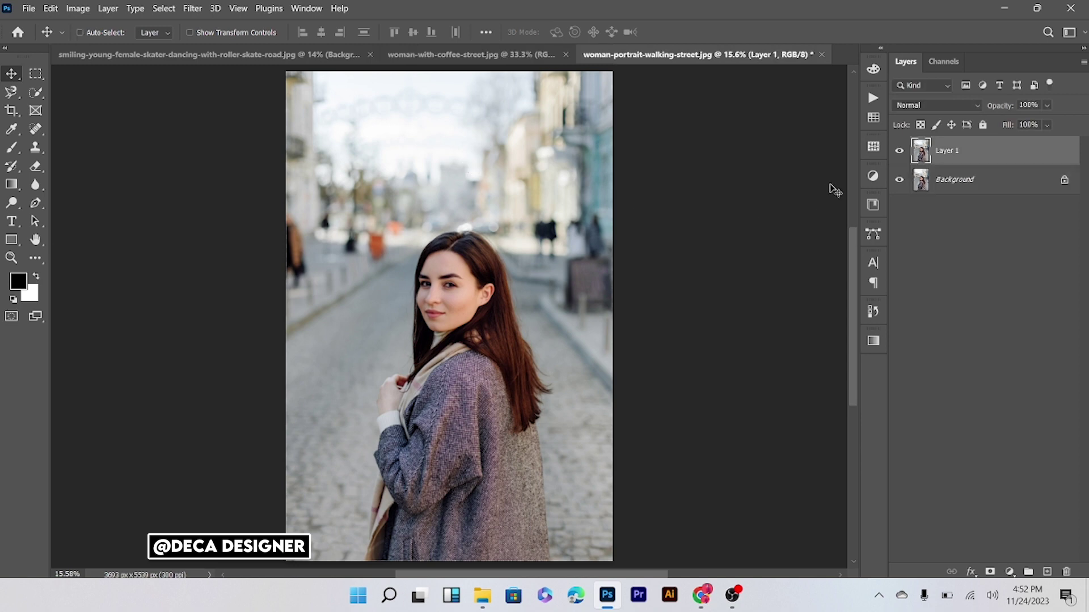
{"action": "left_click", "coordinate": [193, 8]}
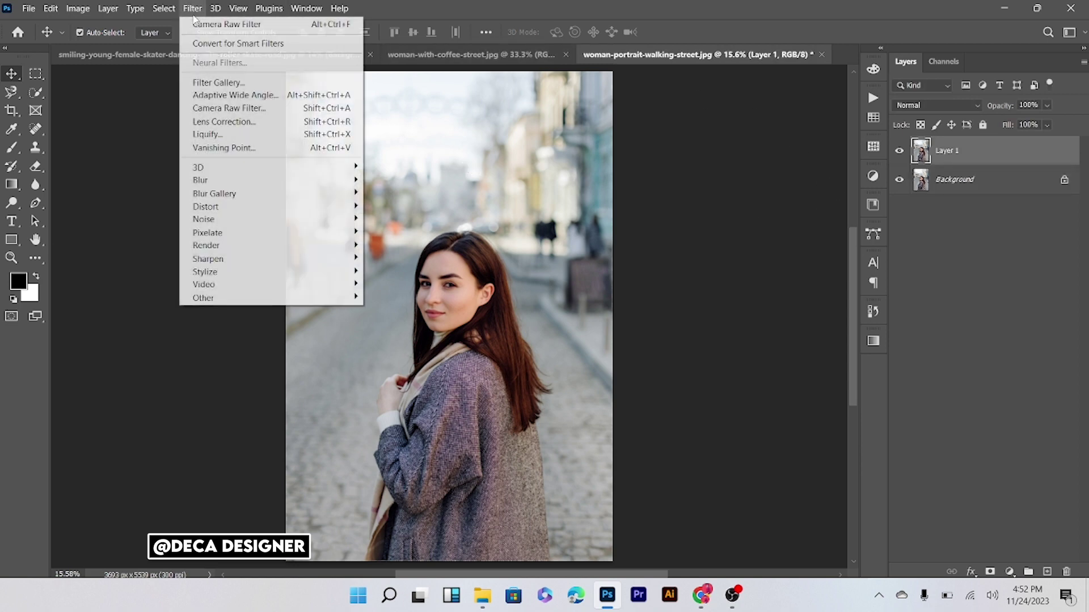
{"action": "left_click", "coordinate": [199, 24]}
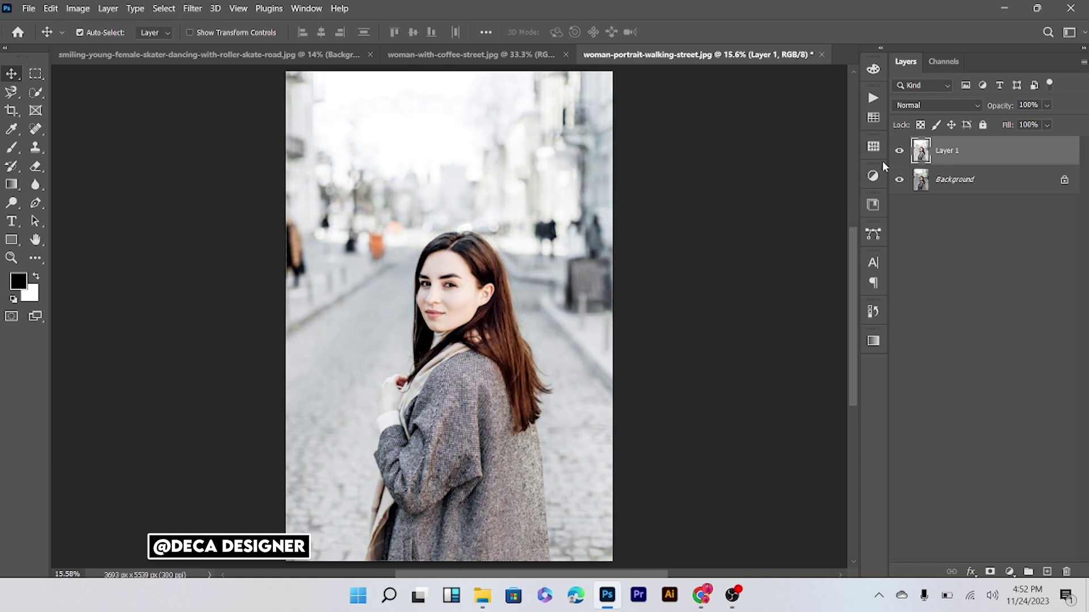
{"action": "left_click", "coordinate": [900, 150]}
{"action": "left_click", "coordinate": [899, 151]}
- Apply the same Camera Raw look to the coffee street photo and compare with the original
{"action": "key", "text": "ctrl+shift+Tab"}
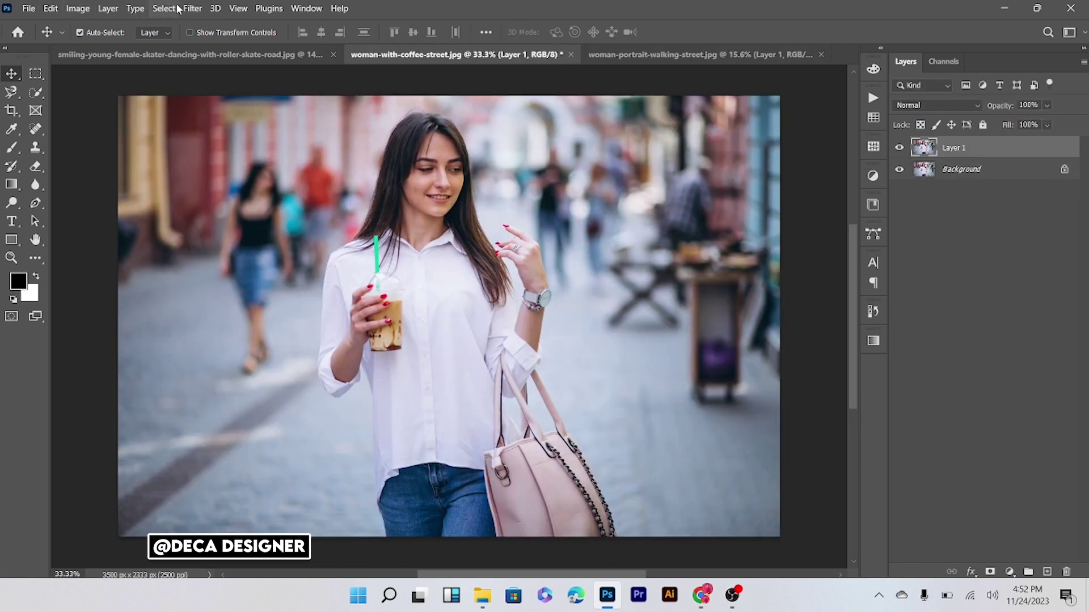
{"action": "left_click", "coordinate": [192, 8]}
{"action": "left_click", "coordinate": [189, 24]}
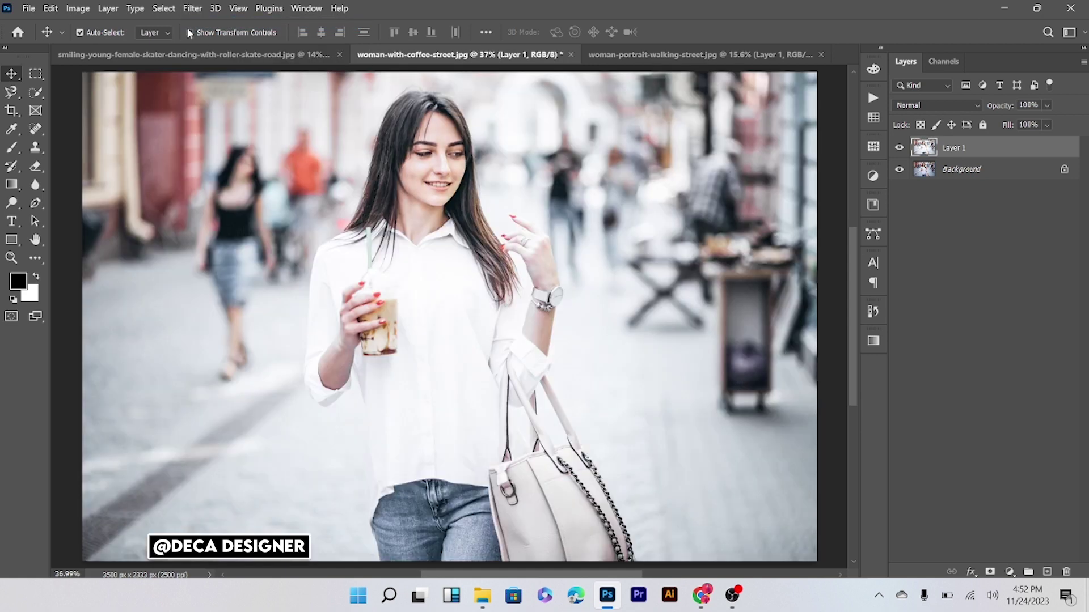
{"action": "left_click", "coordinate": [900, 147]}
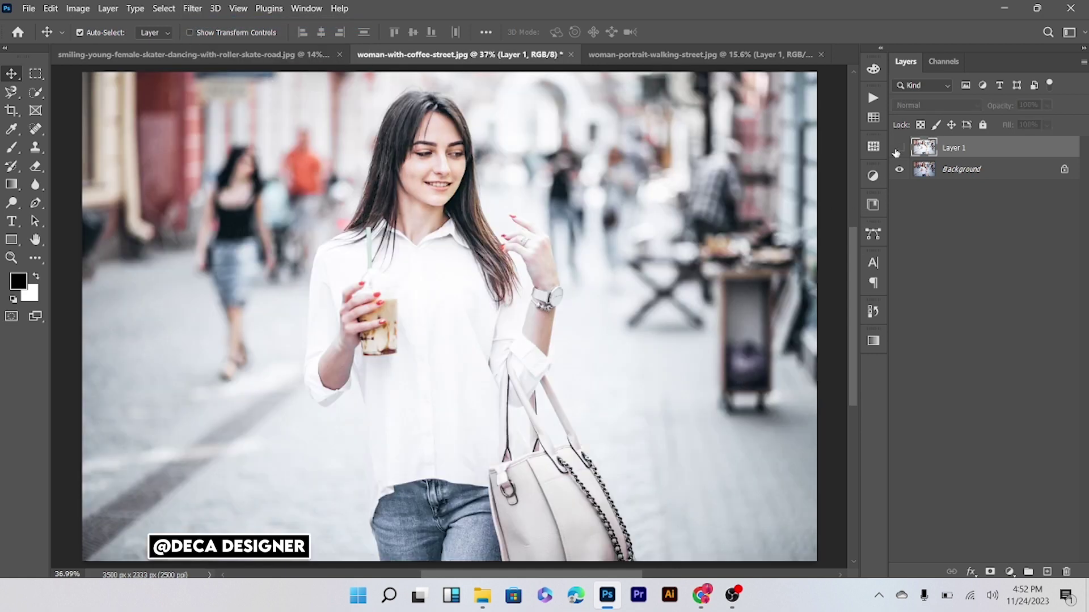